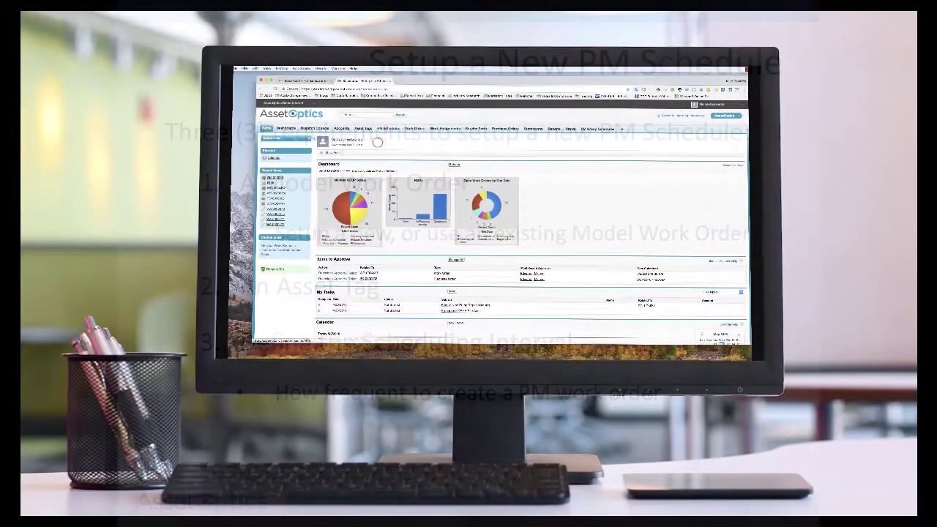
Start a new PM schedule and assign the Weekly Safety Check for Boilers model work order, searching all fields for "boiler"
click(451, 165)
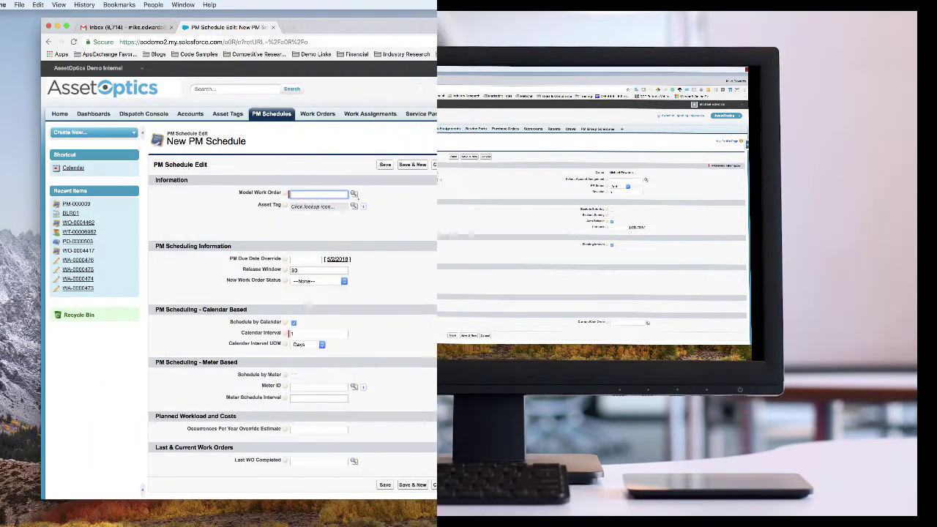
click(354, 193)
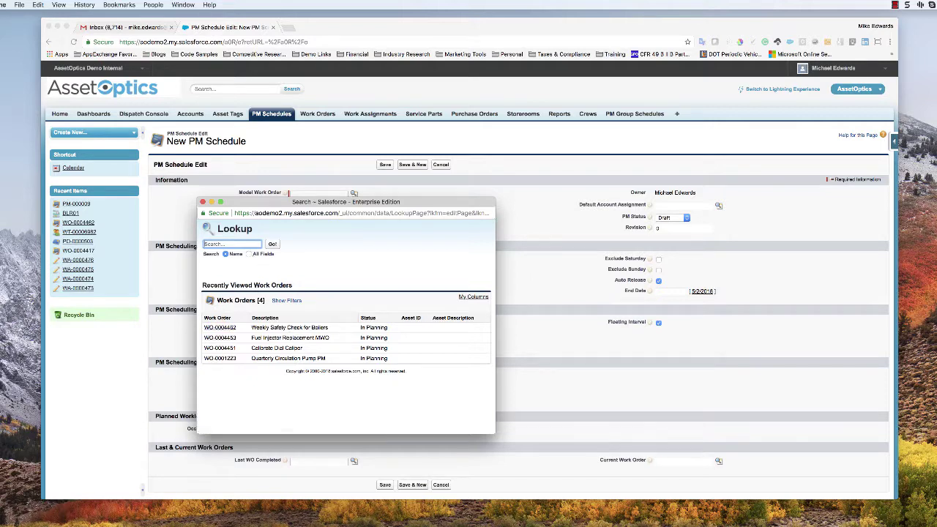
click(249, 254)
click(233, 243)
text(boiler)
key(Return)
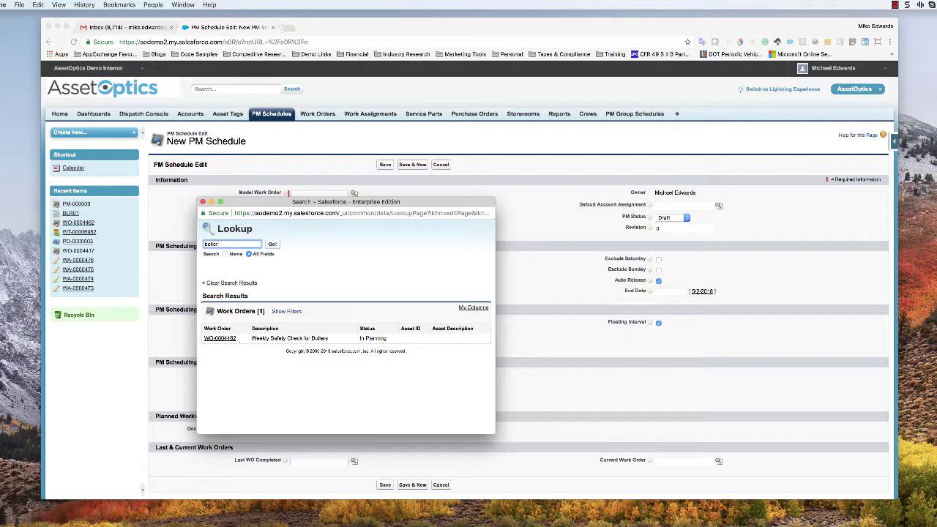
click(219, 338)
Assign asset tag BLR01 to the schedule and set the PM due date override to 5/4/2018
click(353, 206)
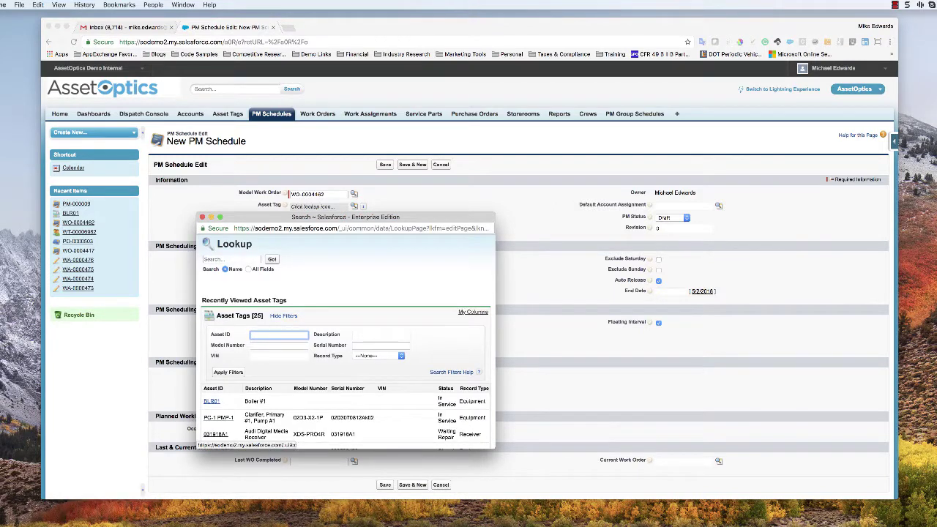
click(211, 401)
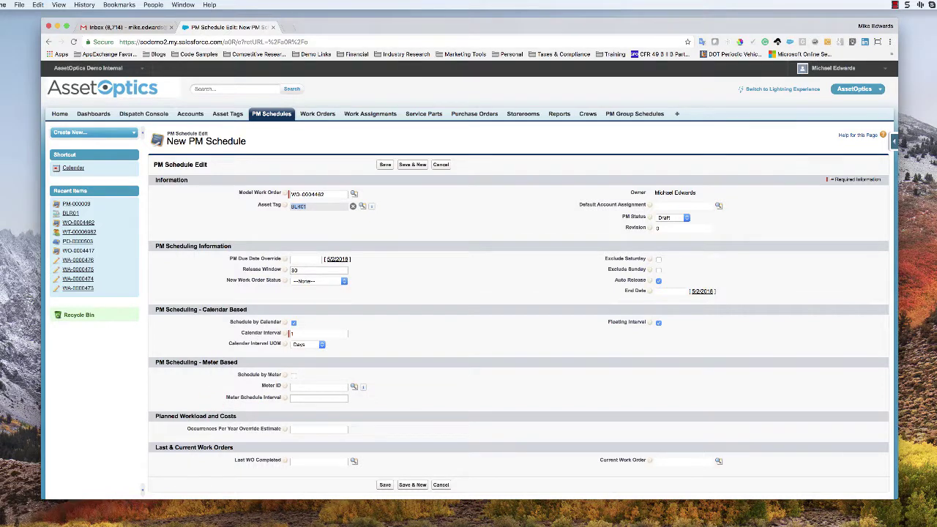
click(305, 259)
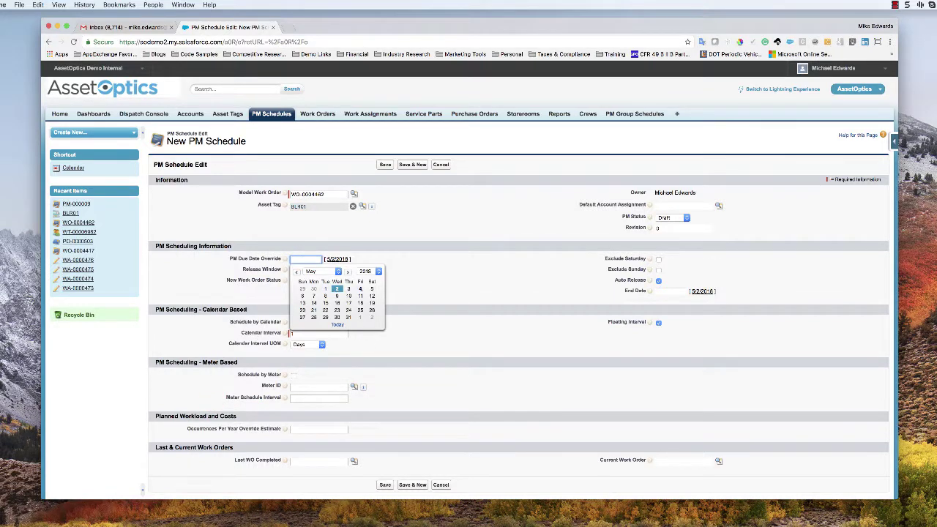
click(360, 288)
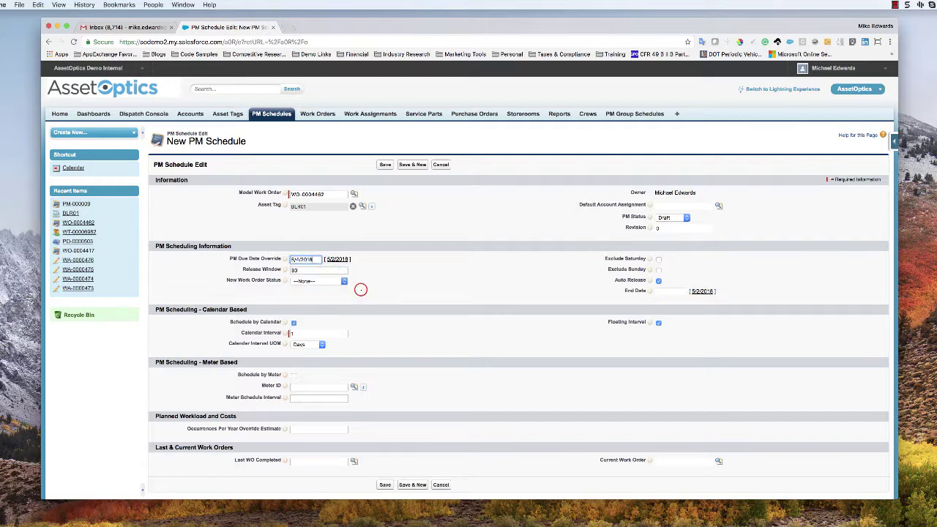
Set the release window to 6 and the new work order status to Ready to Schedule
double_click(313, 270)
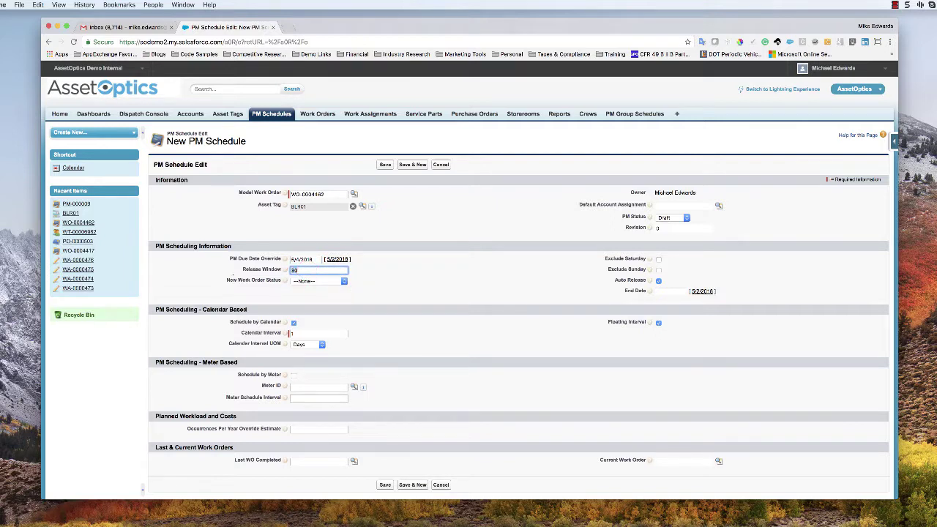
text(6)
click(317, 280)
click(314, 292)
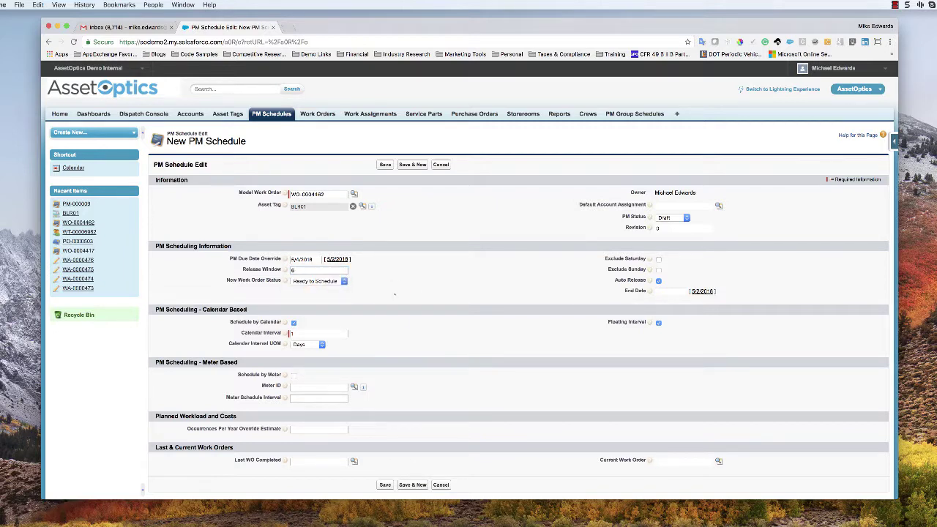
Set the calendar interval to 7 days, turn off the floating interval, and save the PM schedule
click(305, 333)
click(658, 323)
click(385, 164)
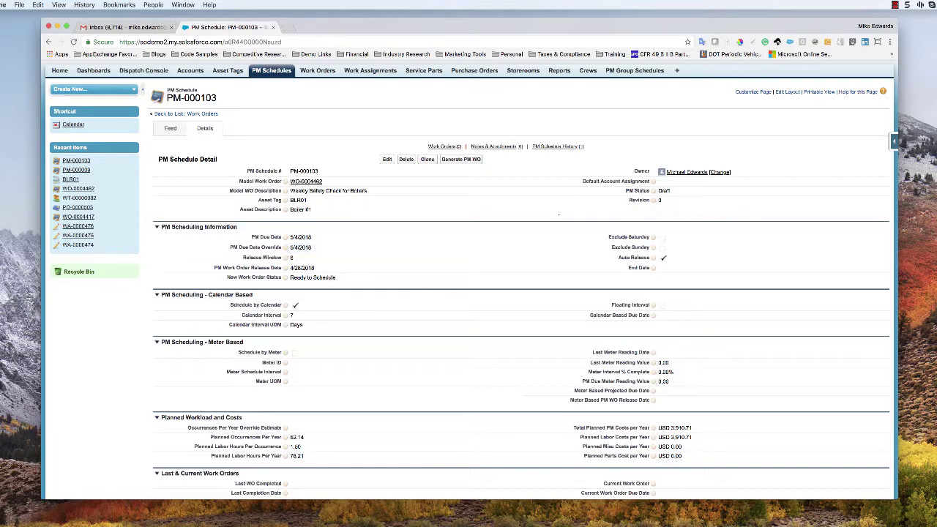
Change the schedule's PM status to Active and save the record
double_click(664, 190)
click(669, 190)
click(670, 197)
click(387, 159)
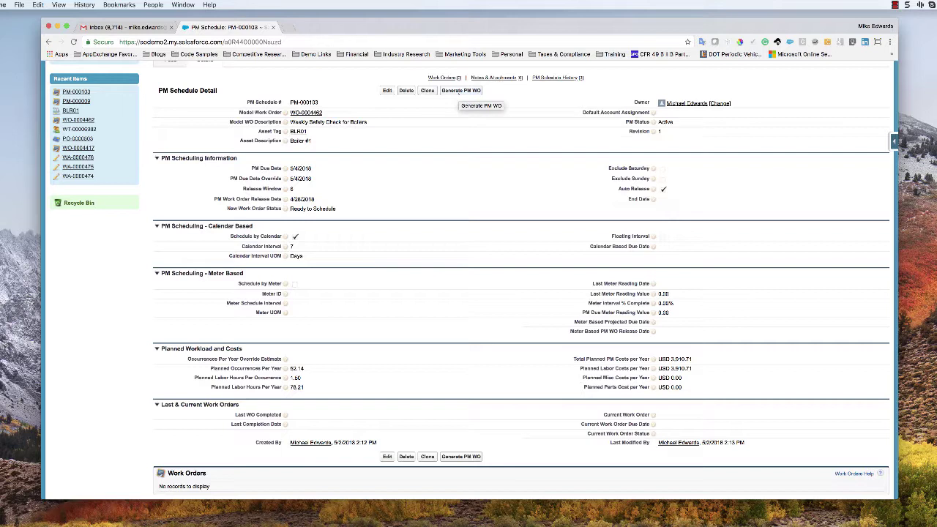
Generate the first PM work order from the schedule and check its Work Orders list
click(460, 91)
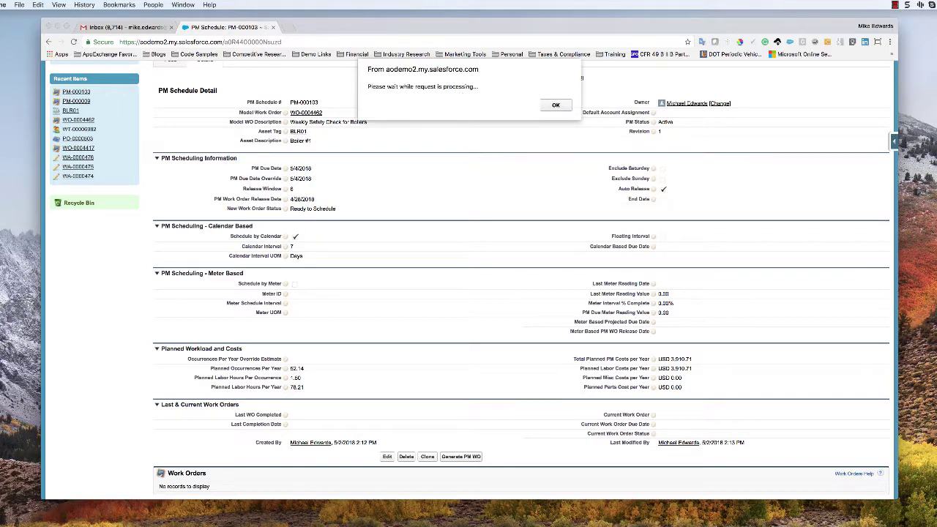
click(556, 104)
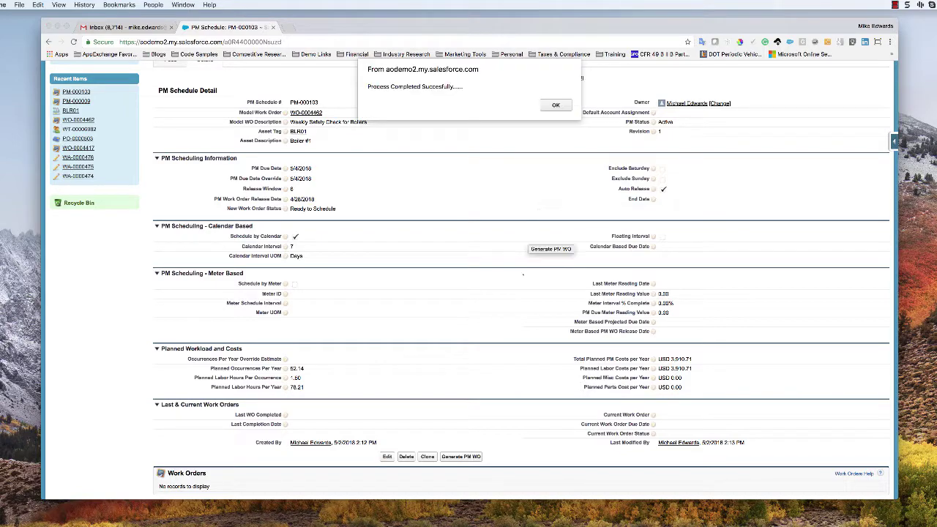
click(556, 104)
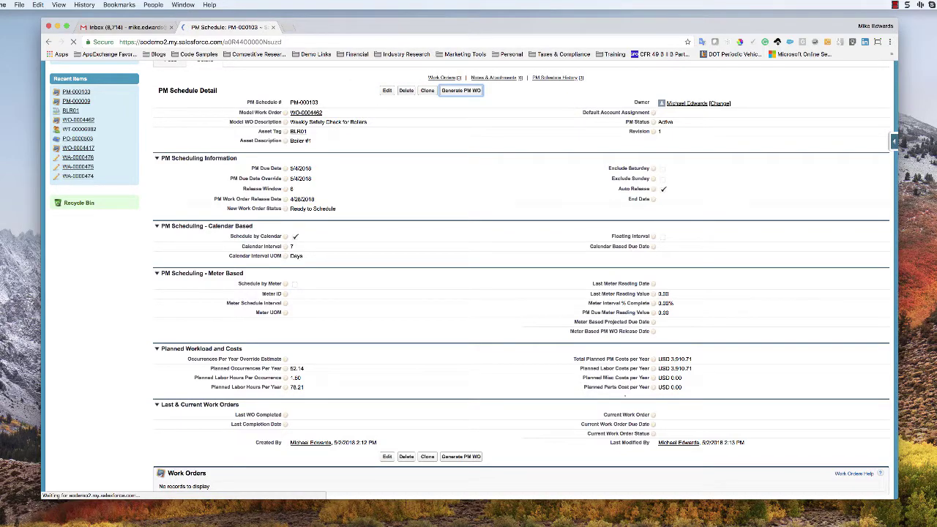
scroll(654, 396, down, 1)
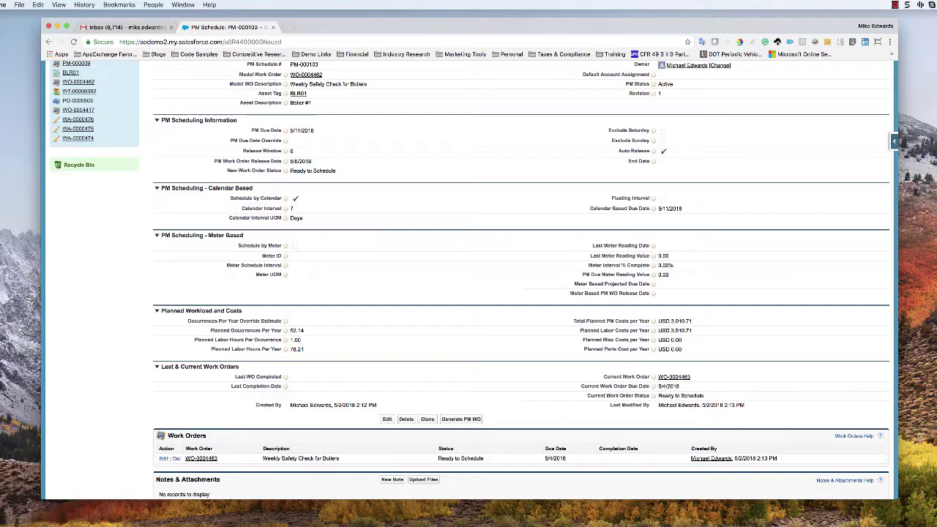
Review the schedule's dates and generated work order, and generate a second PM work order
scroll(462, 443, up, 1)
scroll(323, 278, up, 1)
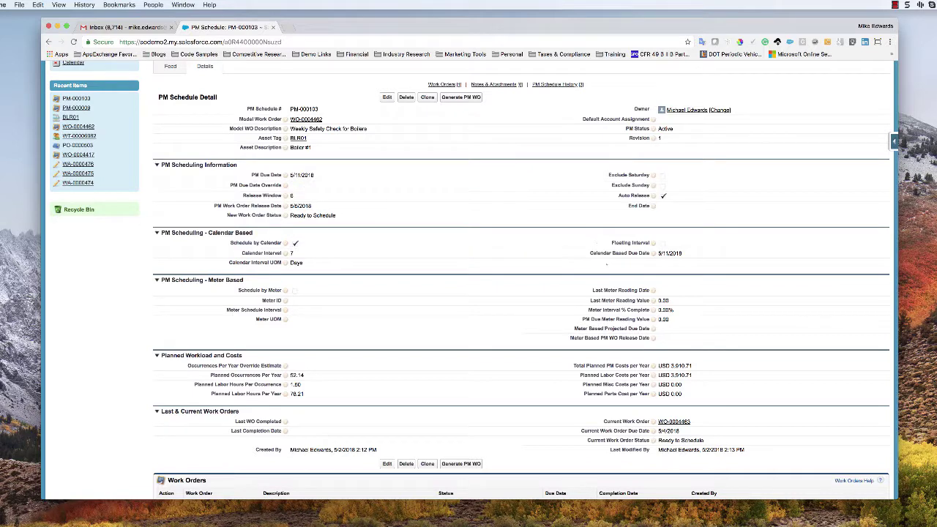
mouse_move(654, 243)
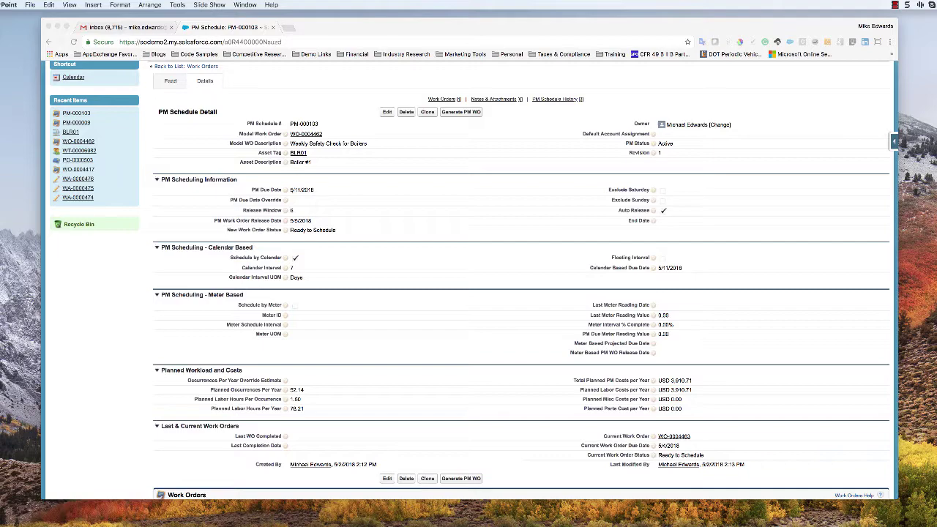
scroll(377, 409, down, 3)
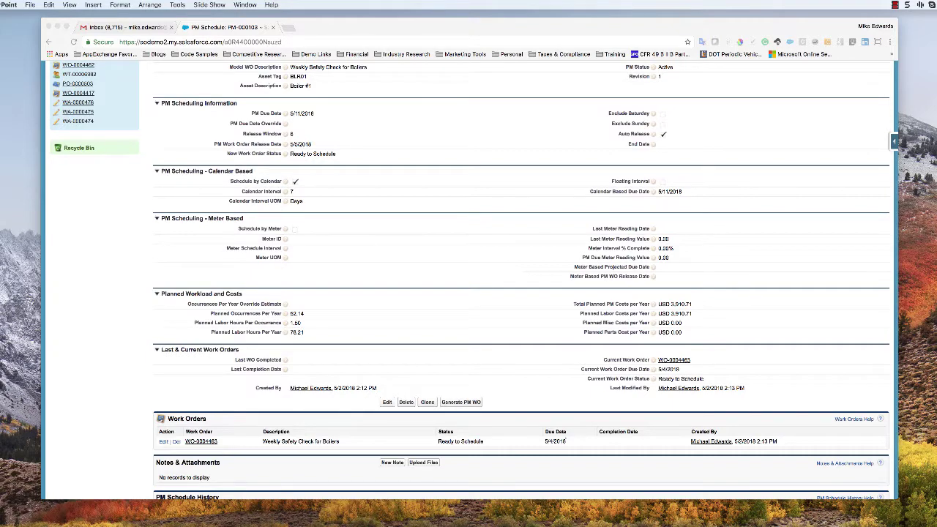
scroll(522, 278, up, 3)
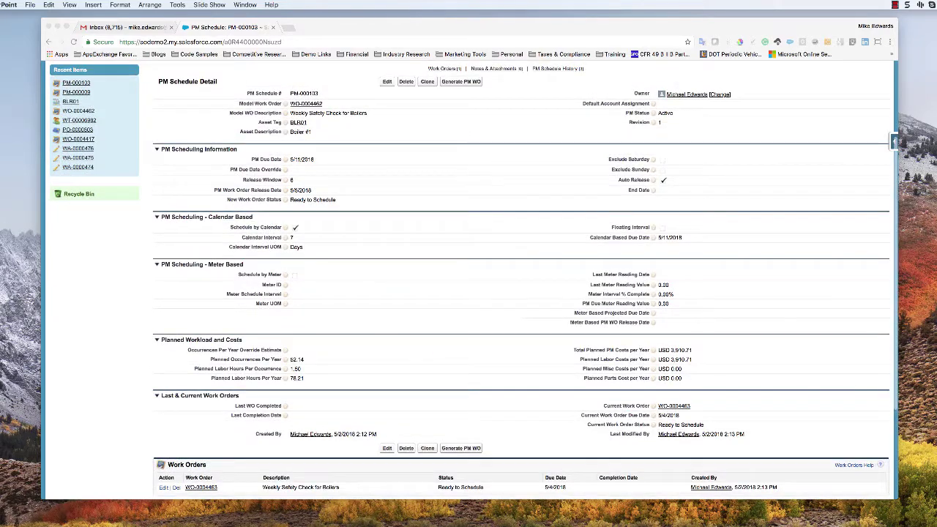
click(456, 448)
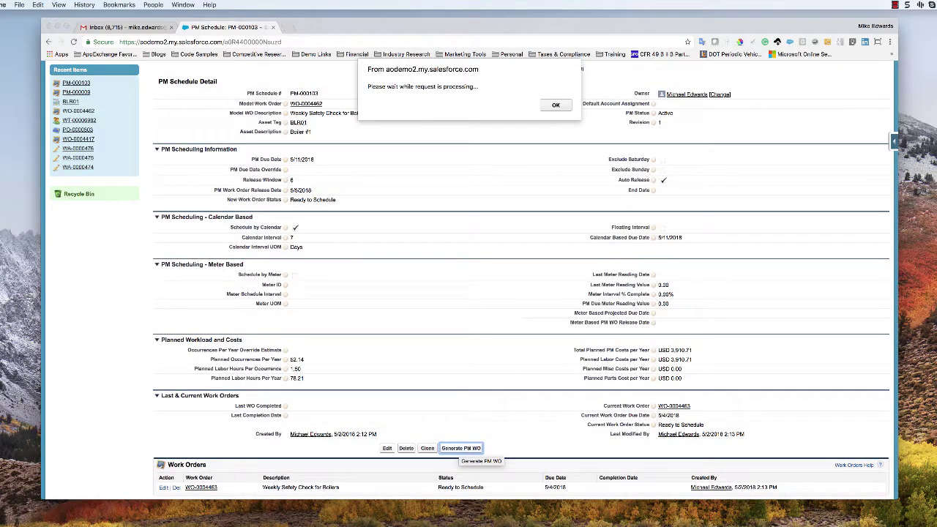
click(556, 105)
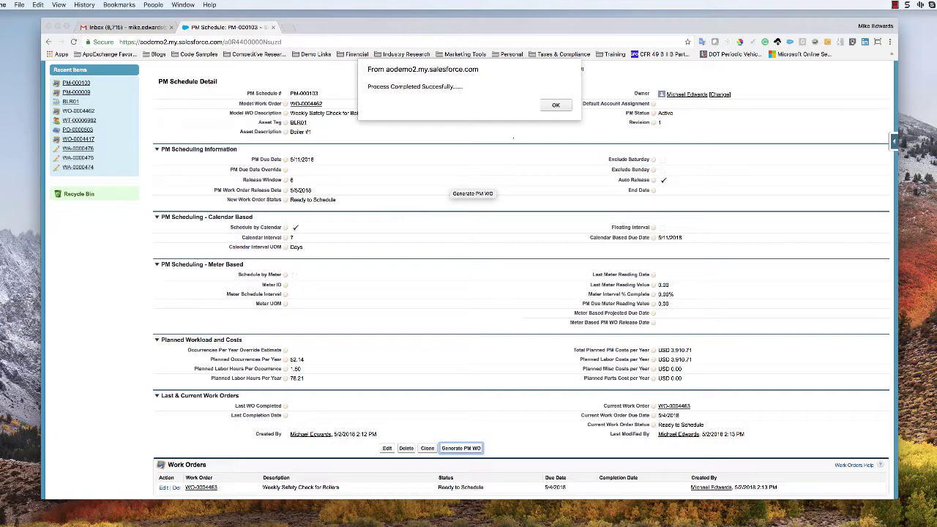
click(556, 105)
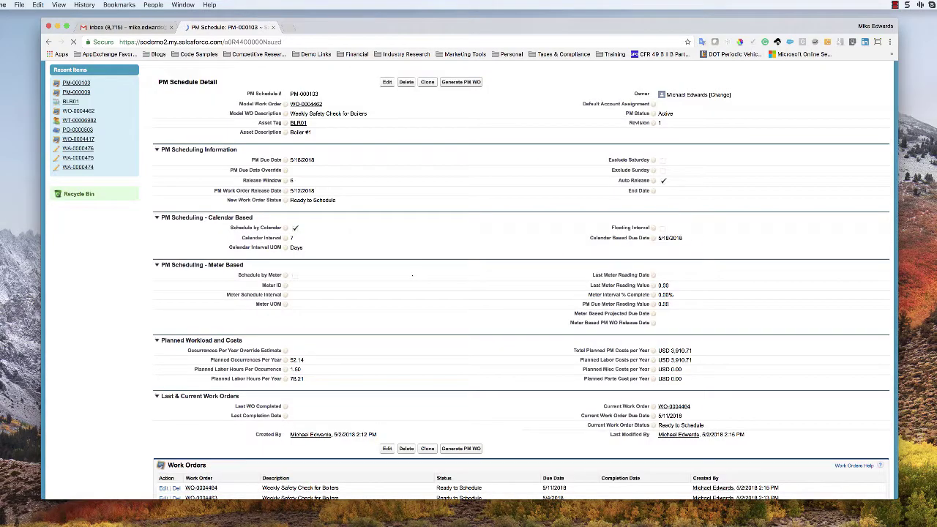
scroll(410, 274, down, 1)
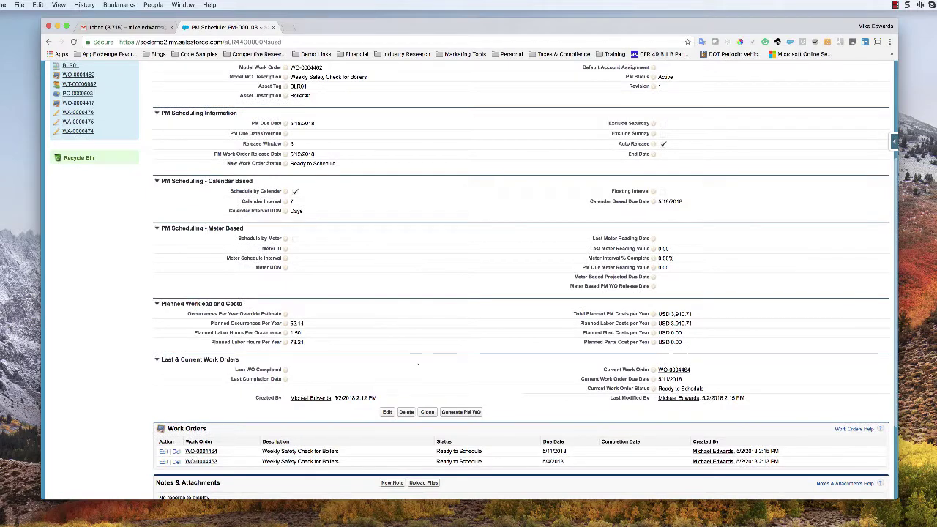
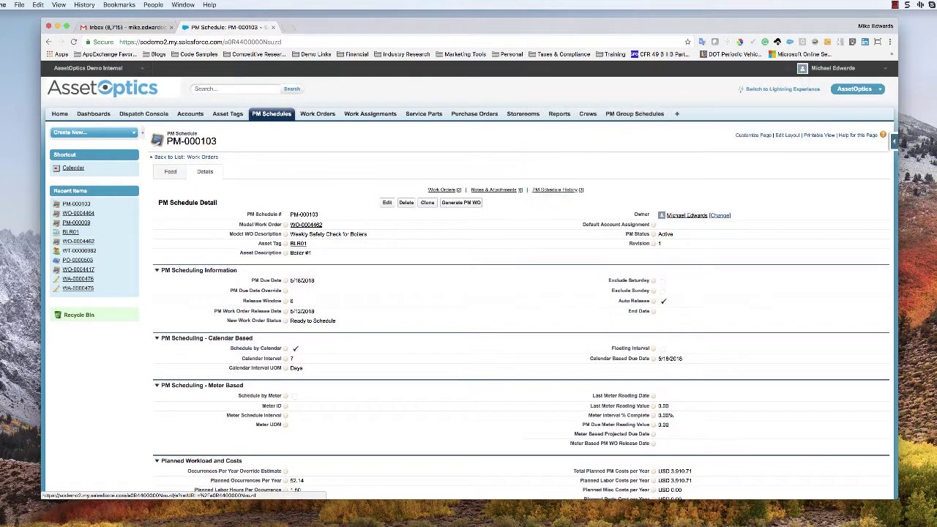
Transfer ownership of the PM schedule to the Maint Planners queue and save
click(720, 215)
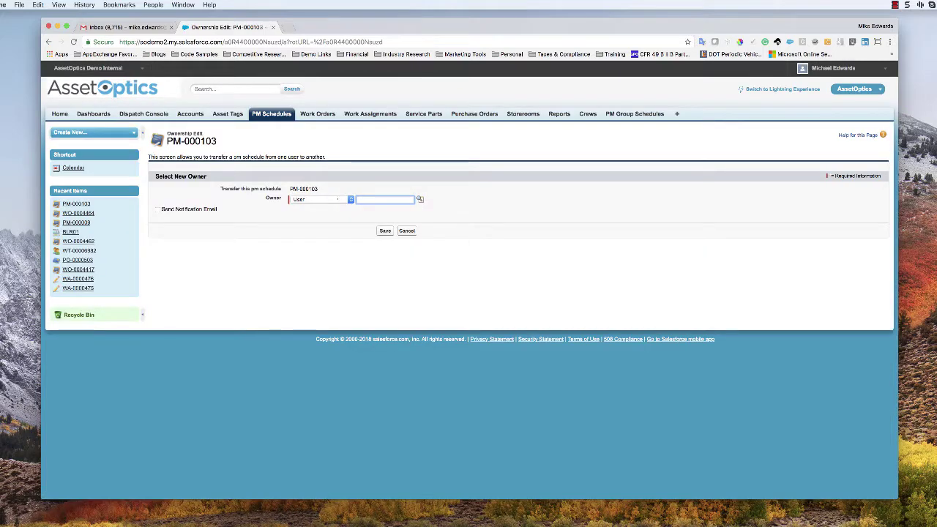
click(325, 199)
click(316, 206)
click(419, 198)
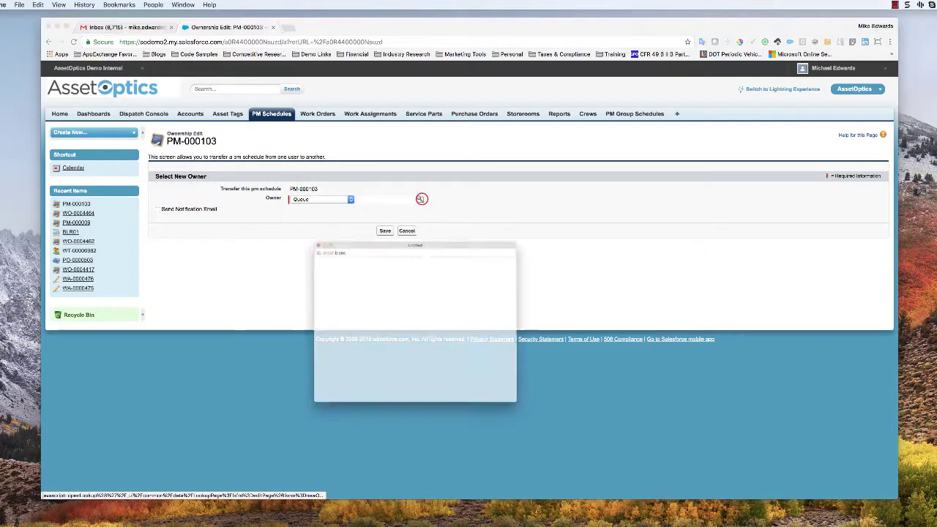
click(289, 313)
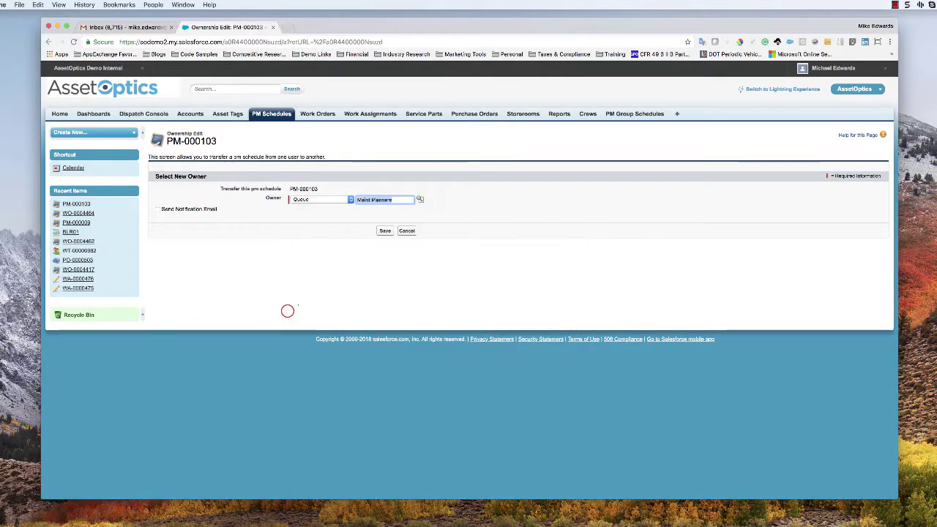
click(385, 230)
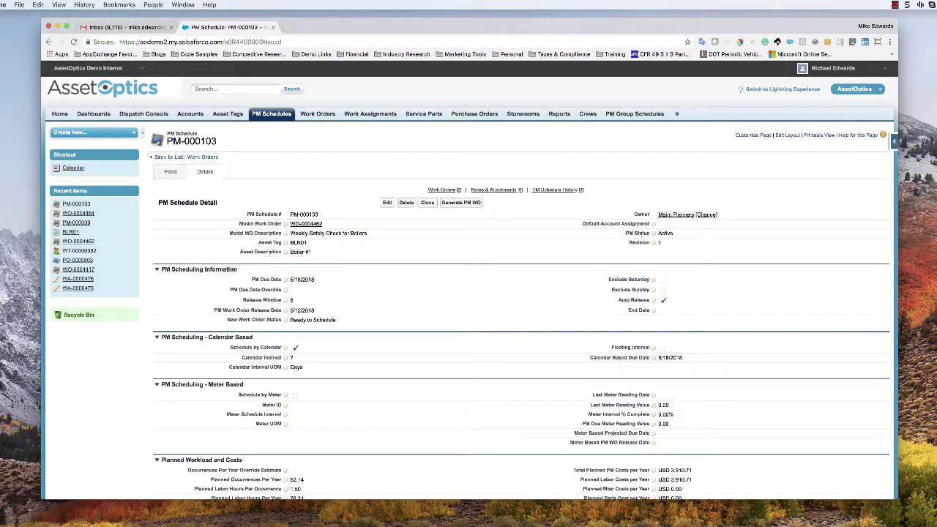
Generate a third PM work order from the queue-owned schedule
mouse_move(654, 242)
click(460, 202)
click(554, 106)
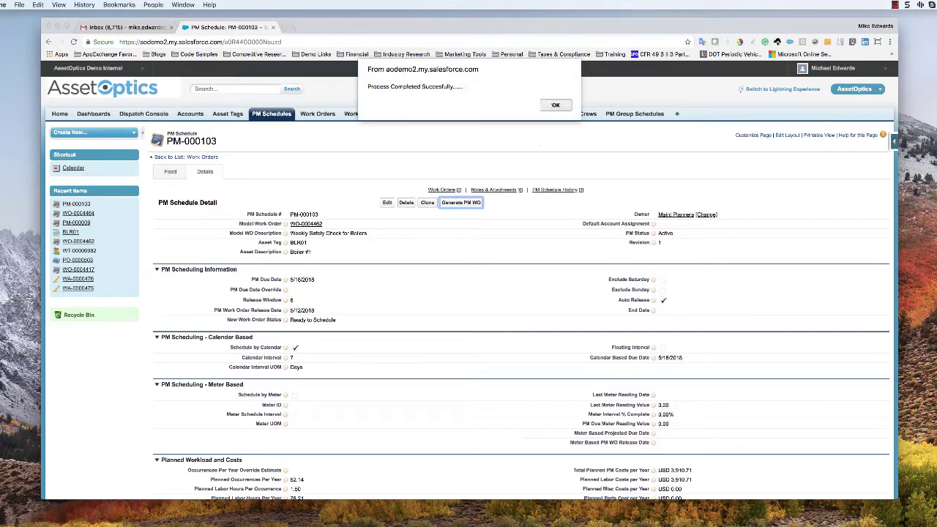
click(554, 105)
Open the newest work order, due 5/18/2018, to check its owner, and return to its PM schedule
scroll(419, 320, down, 8)
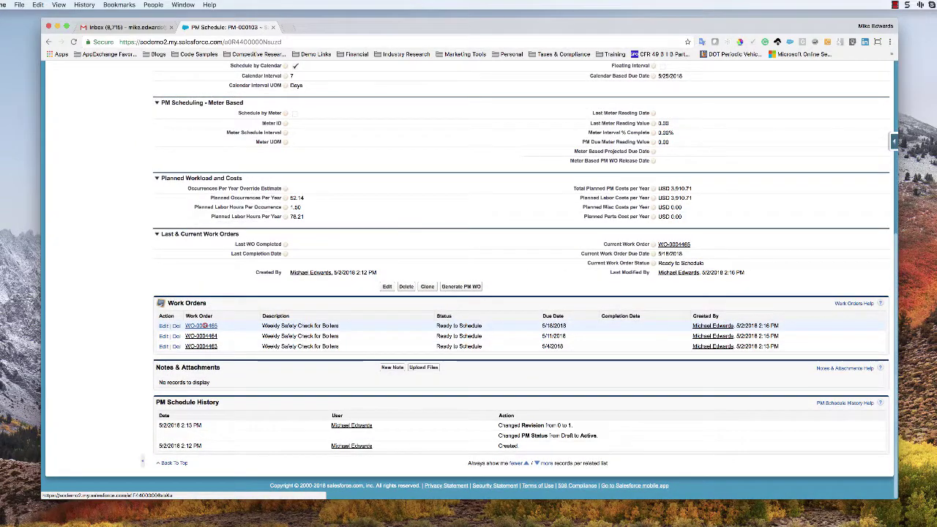
click(202, 326)
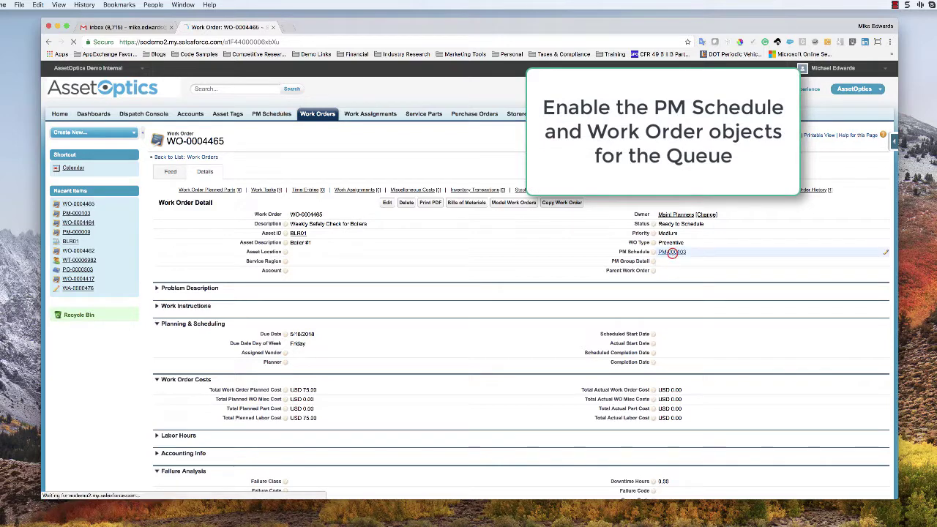
click(677, 252)
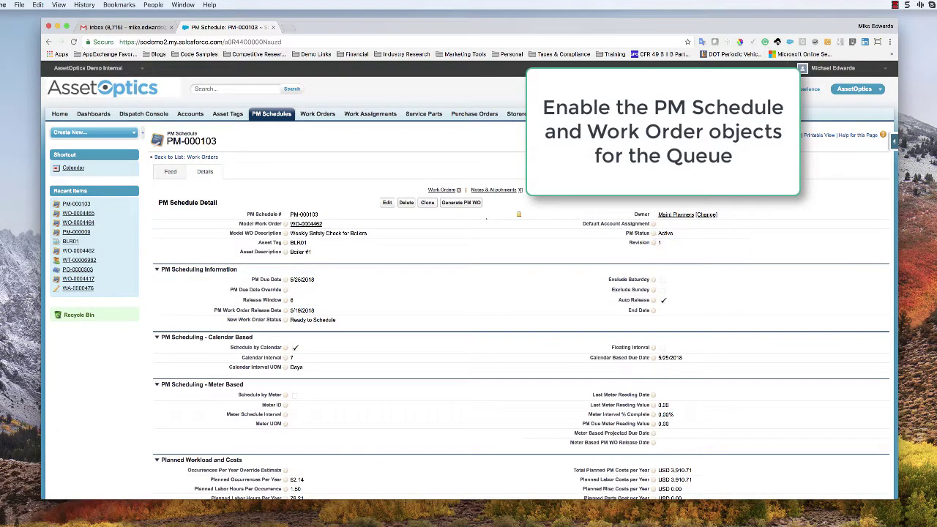